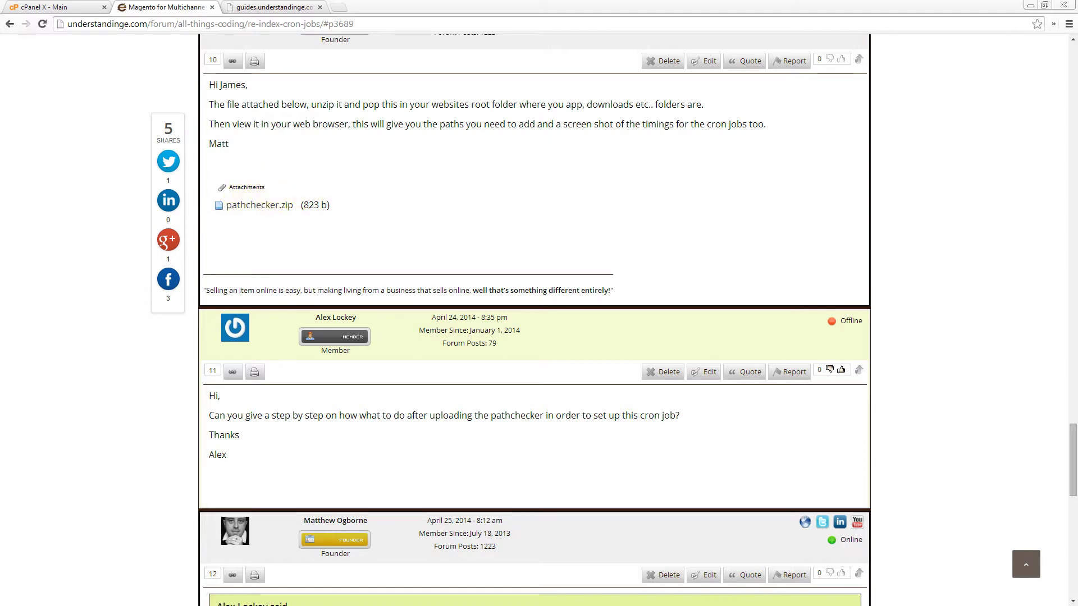
- Switch to WinSCP to view pathchecker.php in /public_html/guides/setup beside the Magento folders
key(alt+Tab)
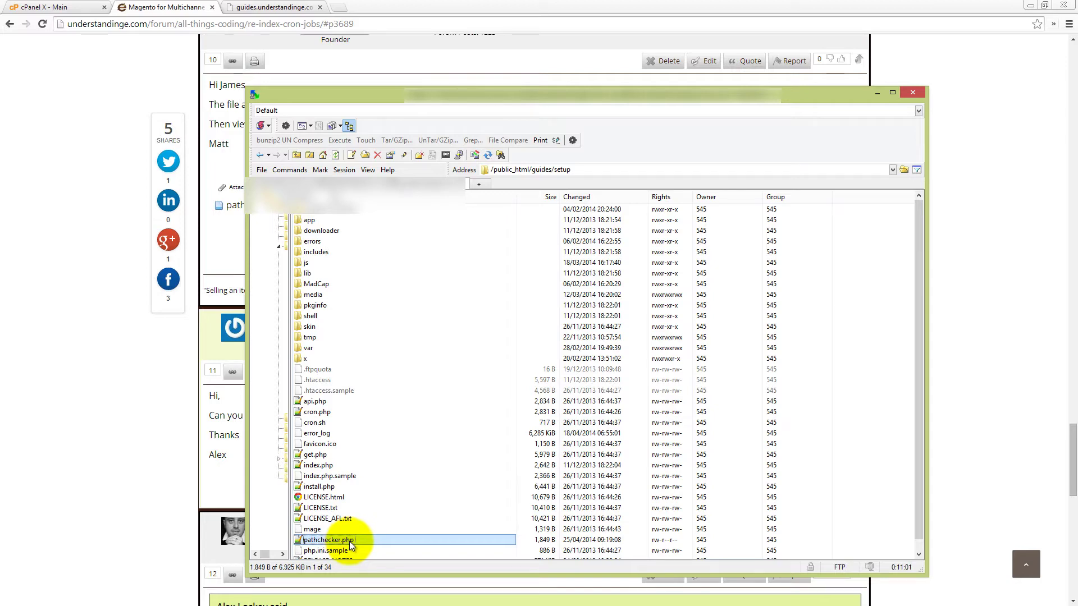
- On the pathchecker.php page, copy both lines of the Stock & Prices reindex command
click(253, 7)
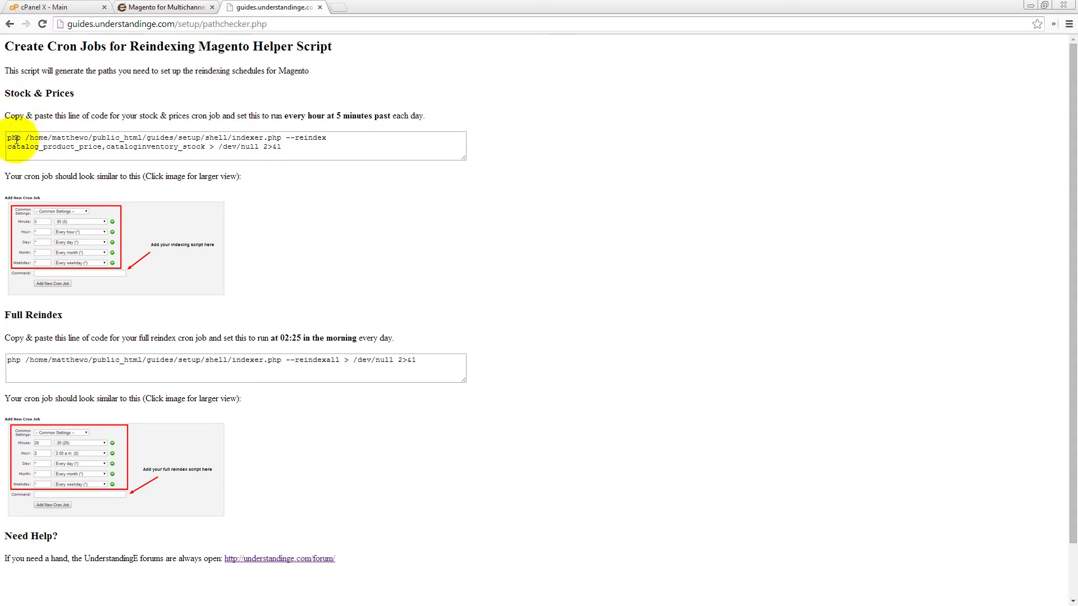
drag(16, 139, 292, 146)
click(76, 144)
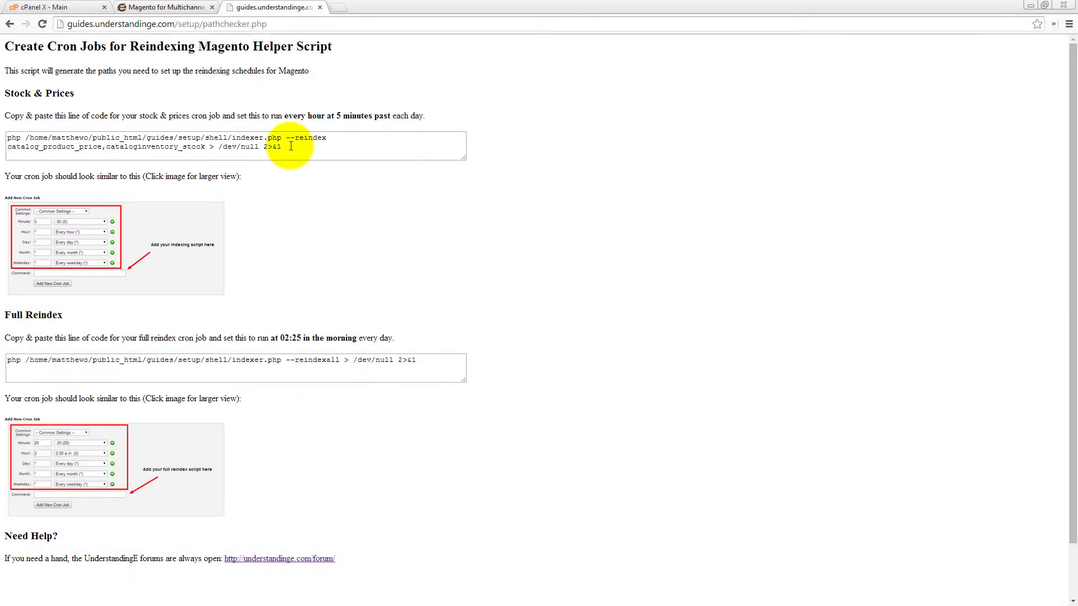
drag(309, 138, 174, 139)
drag(306, 149, 10, 142)
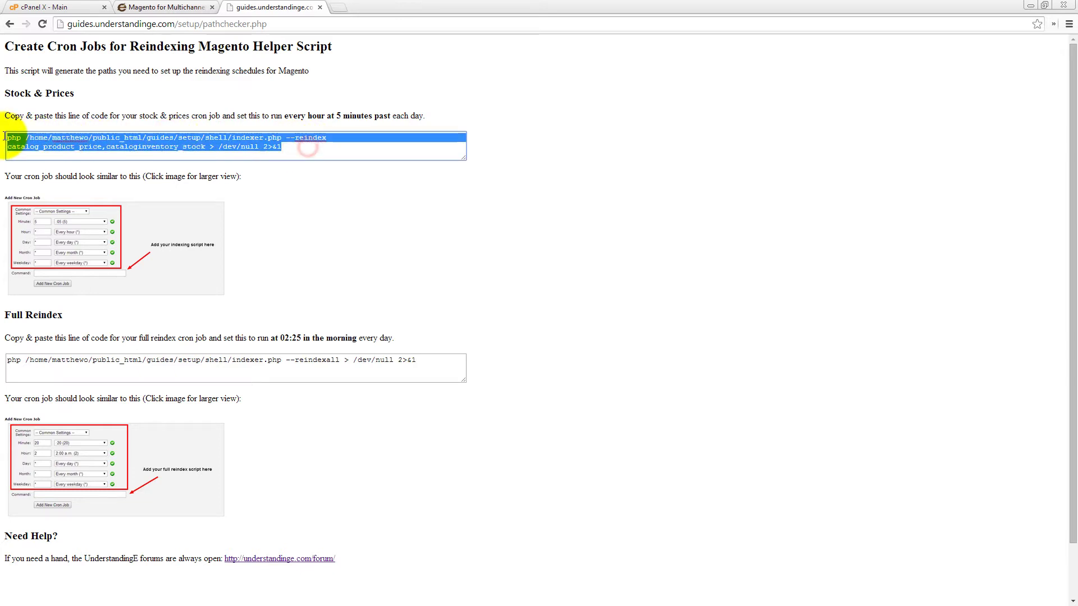
right_click(149, 139)
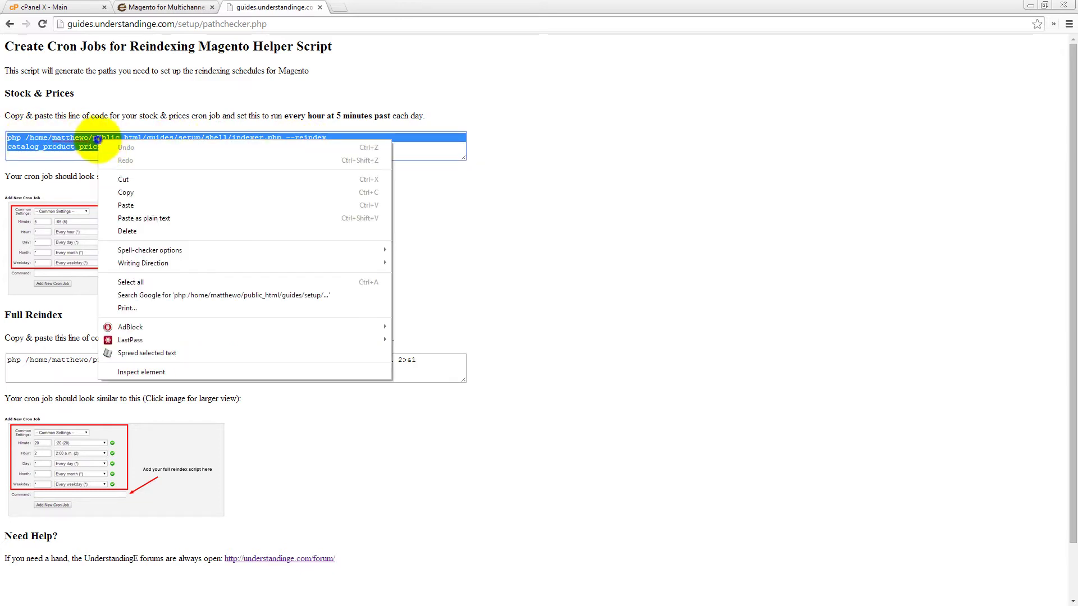
click(174, 188)
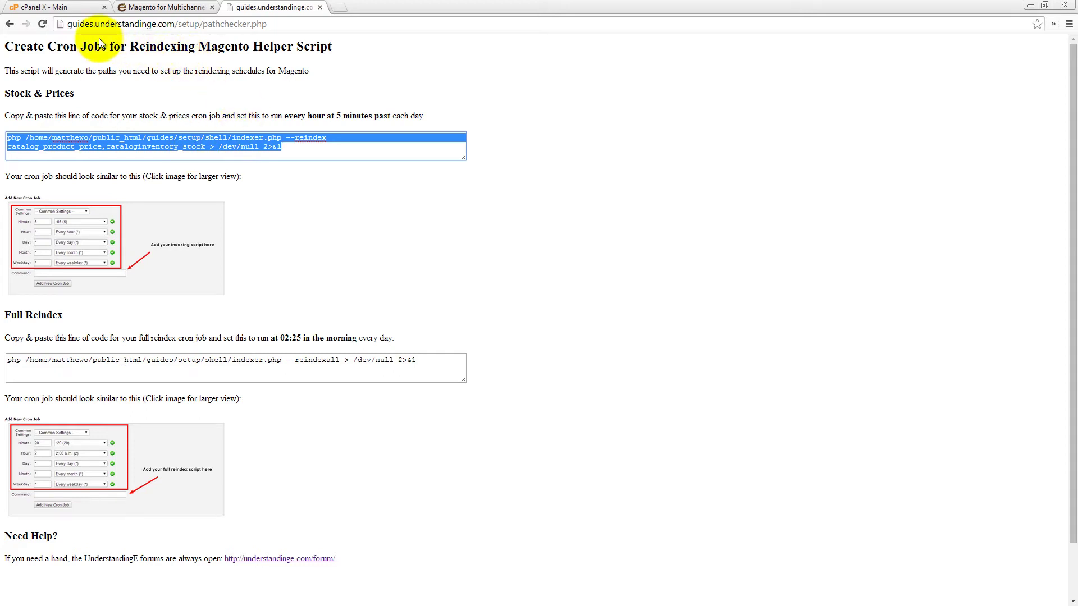
- In cPanel, search 'cron' and open the Cron Jobs page
click(58, 8)
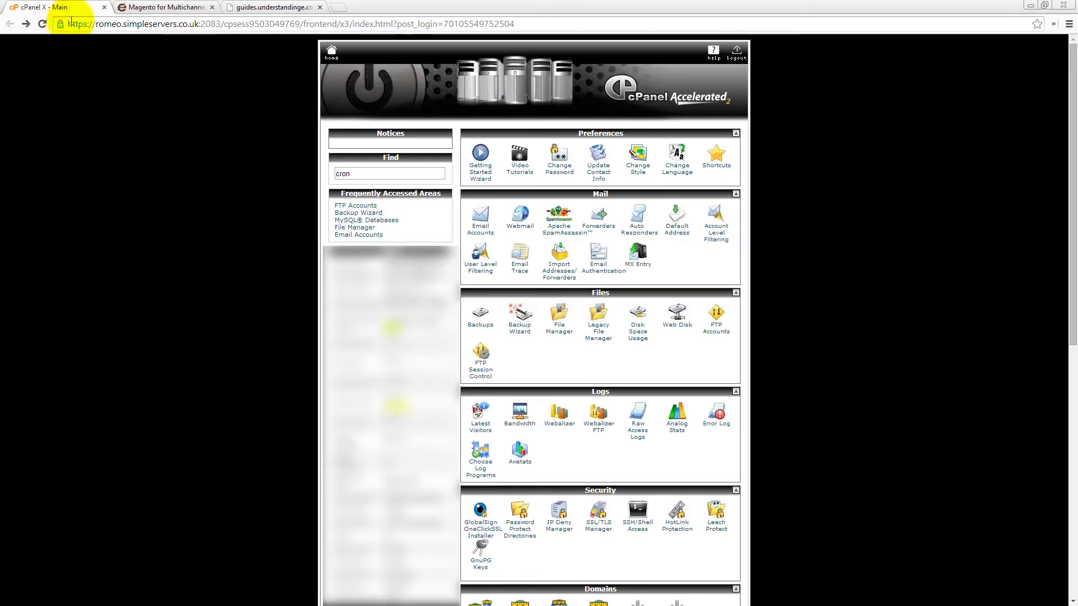
double_click(345, 173)
text(c)
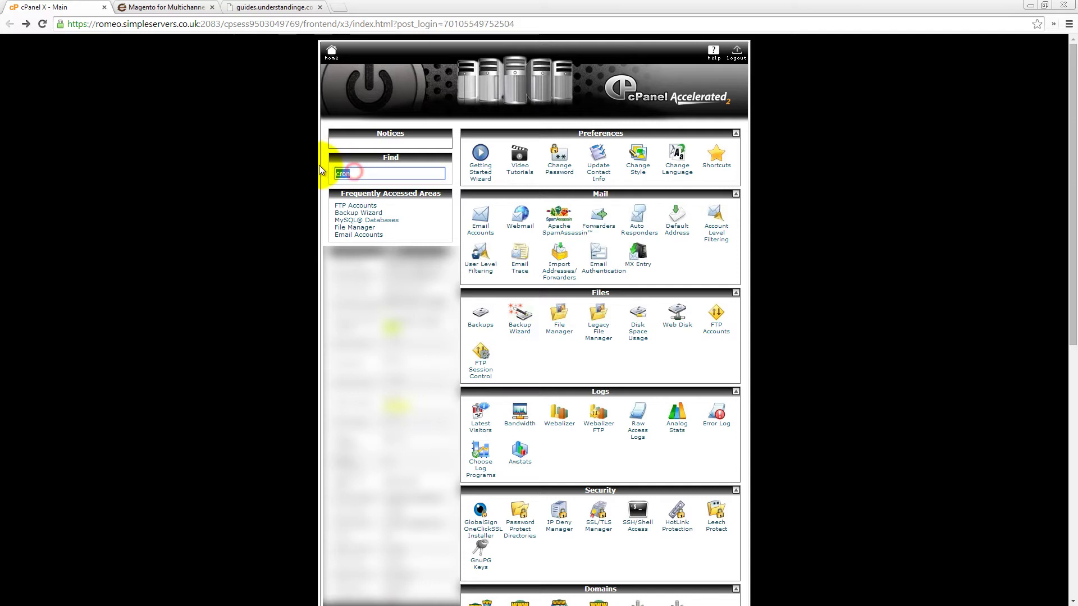
text(ron)
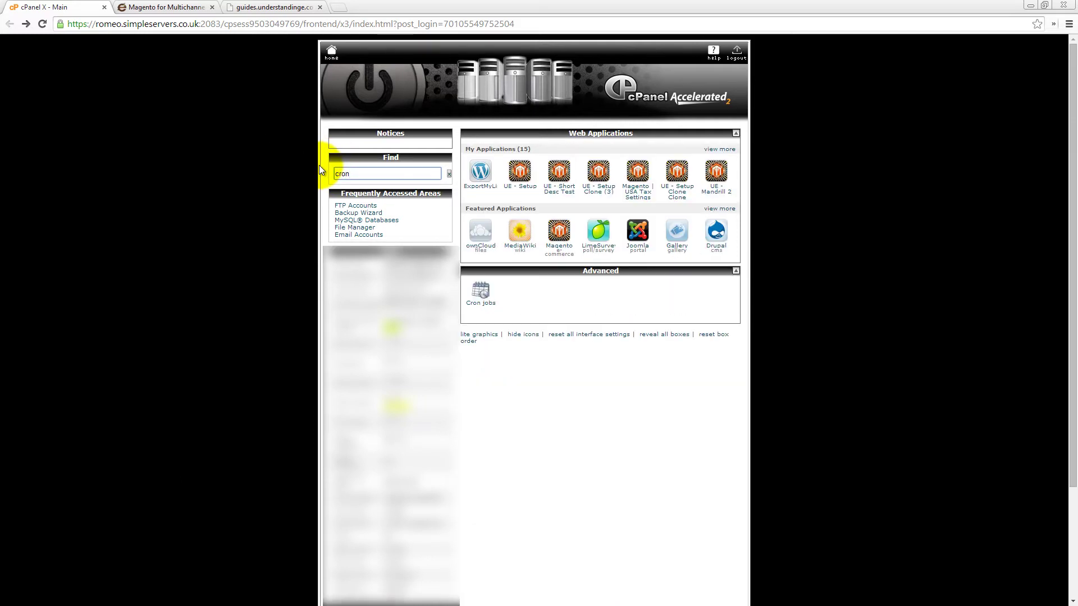
click(482, 296)
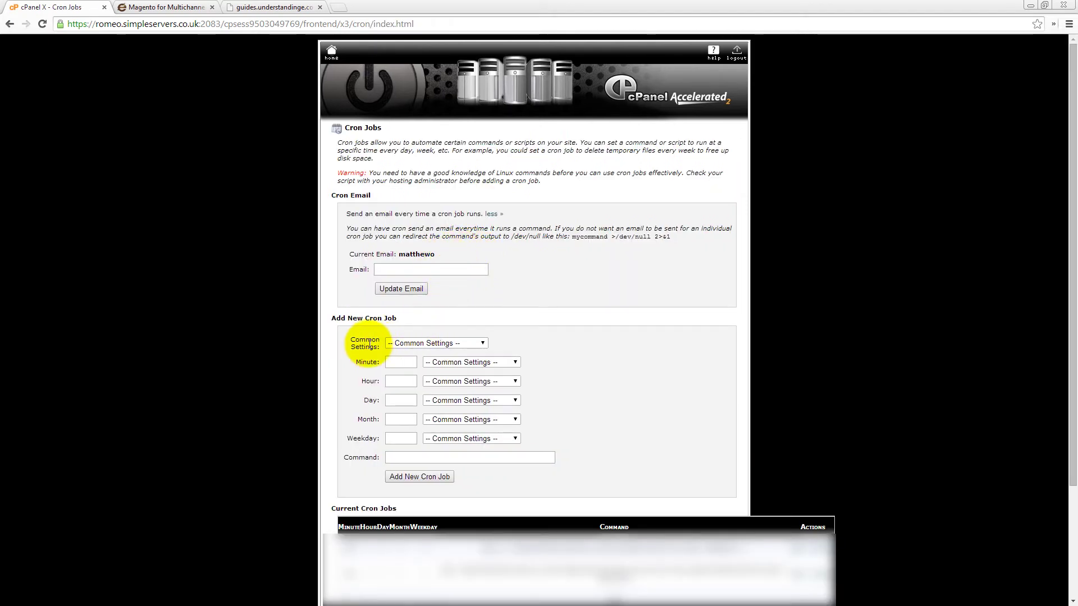
- Schedule the new cron job once an hour at minute :05
click(421, 345)
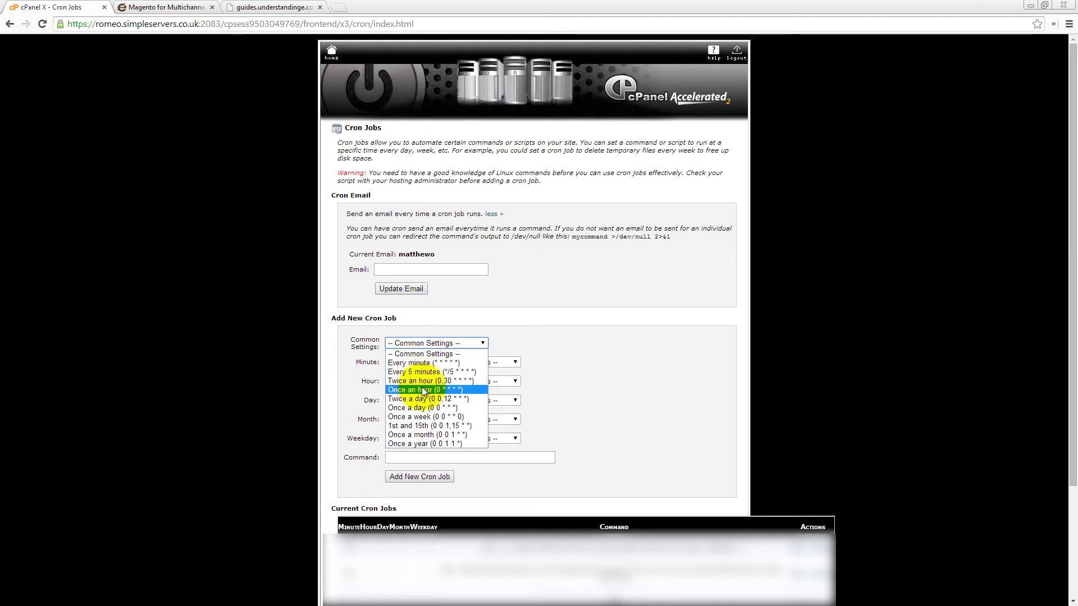
click(424, 391)
click(439, 361)
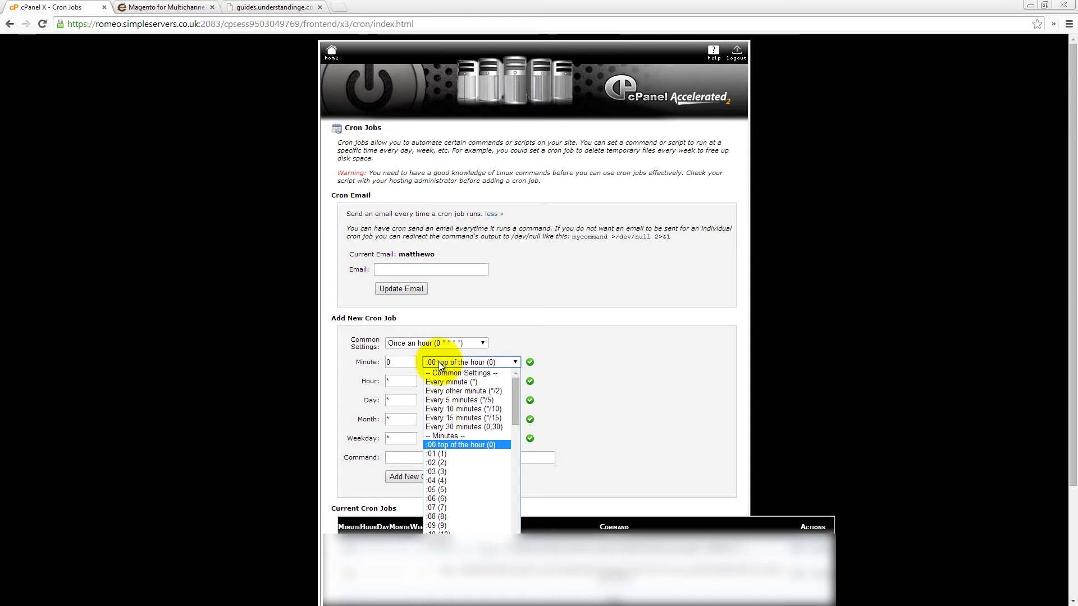
click(436, 489)
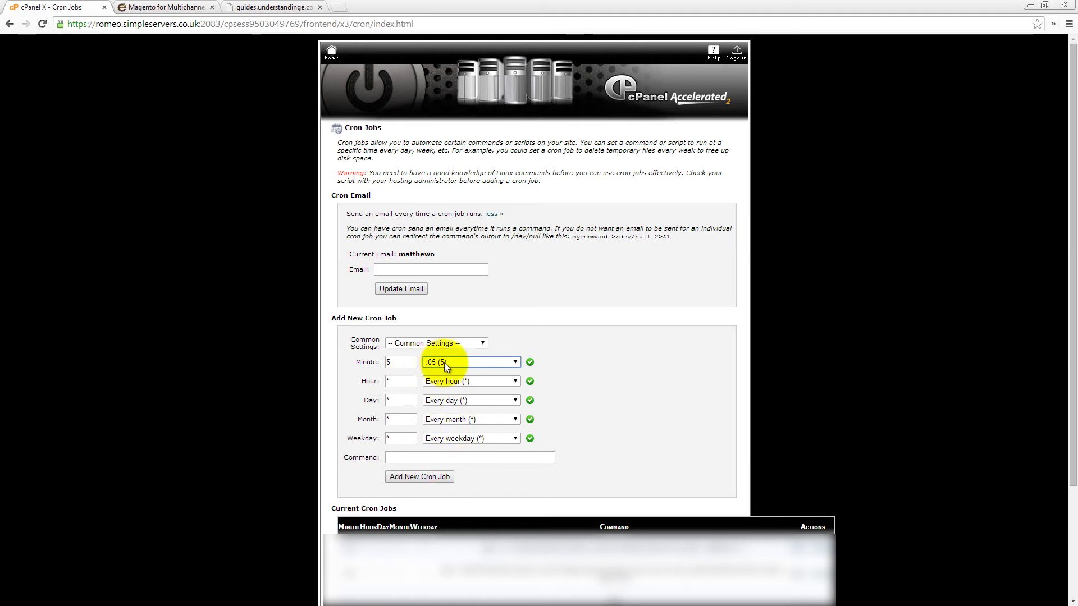
click(392, 362)
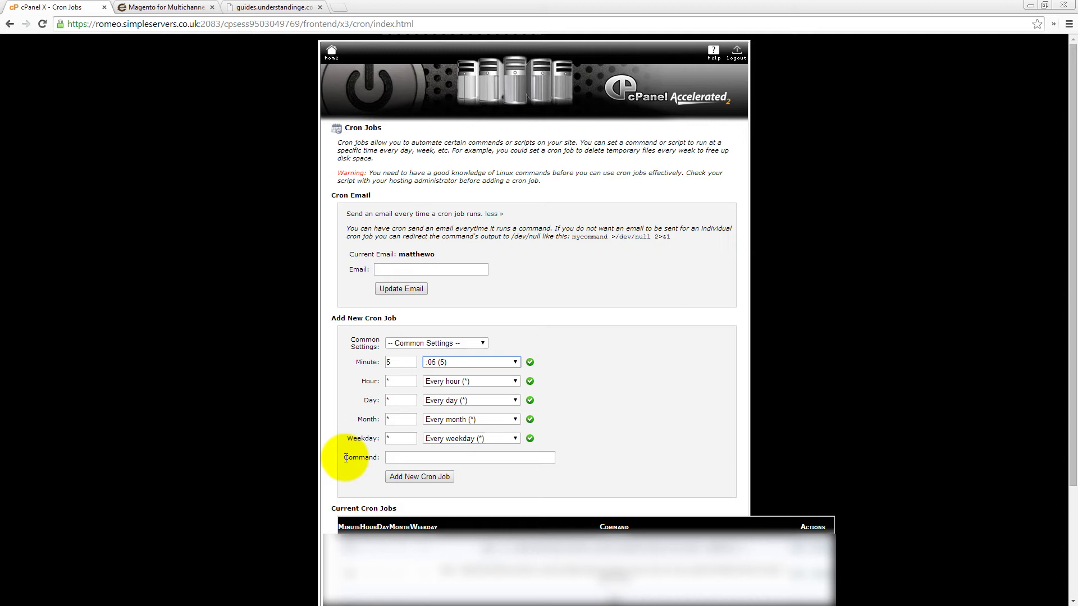
click(390, 460)
right_click(390, 458)
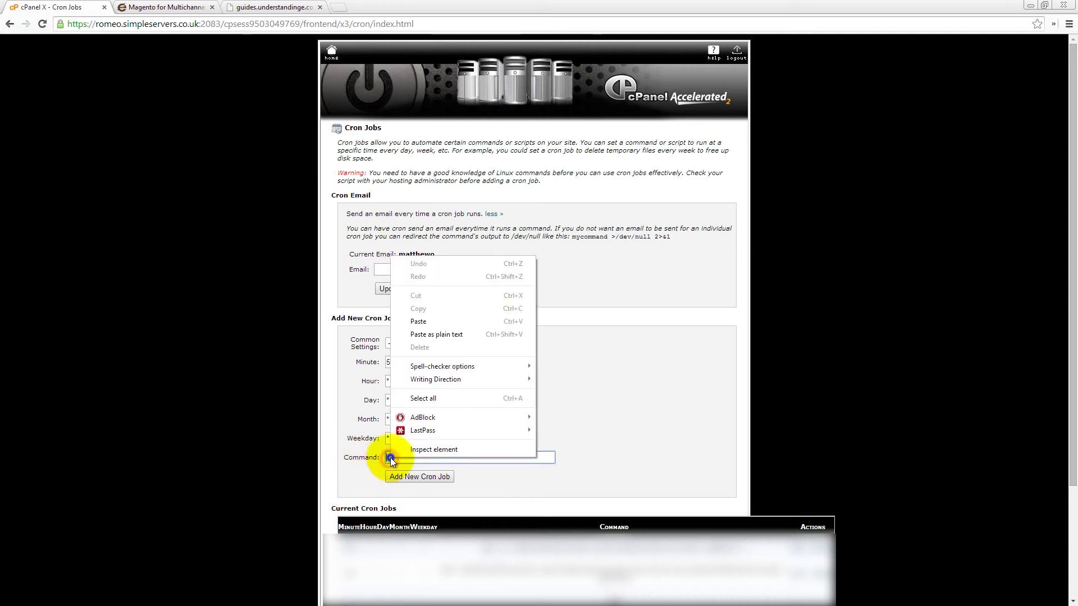
click(420, 321)
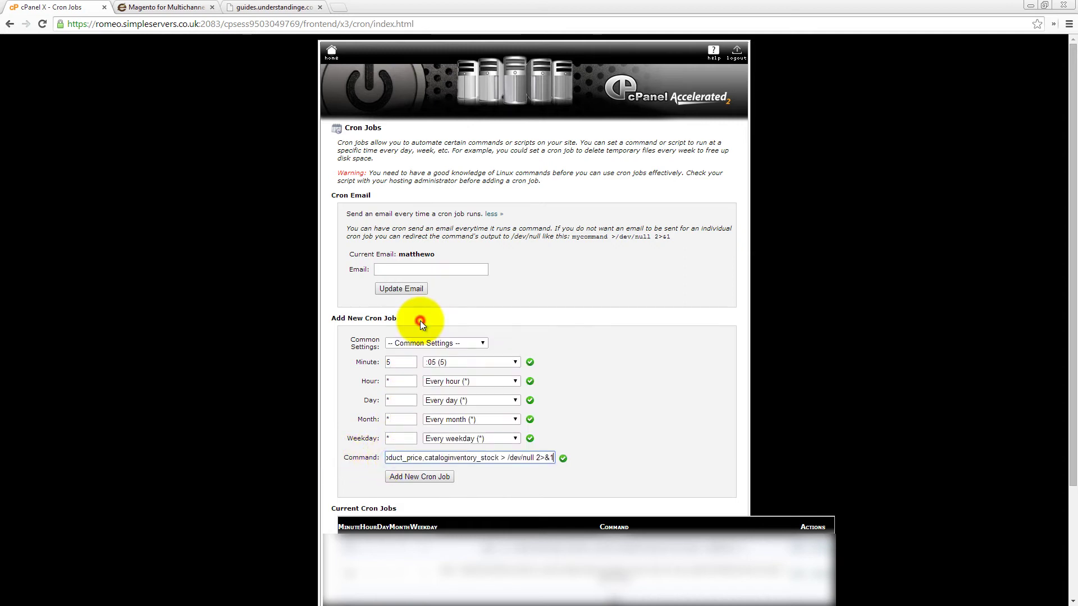
click(468, 457)
drag(468, 458, 387, 457)
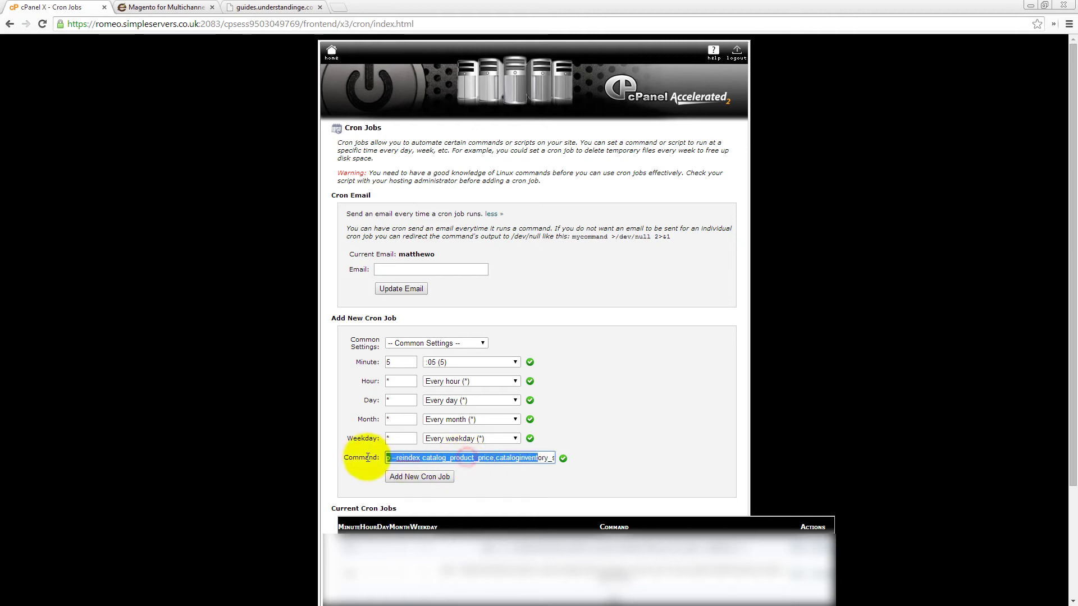
click(395, 459)
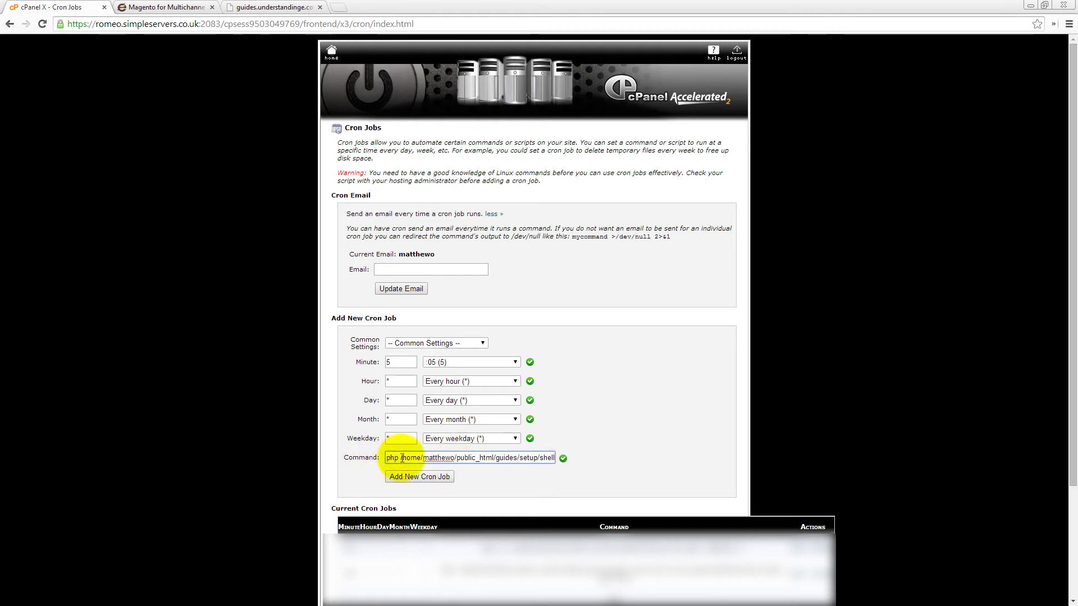
double_click(405, 457)
drag(475, 457, 579, 459)
click(521, 458)
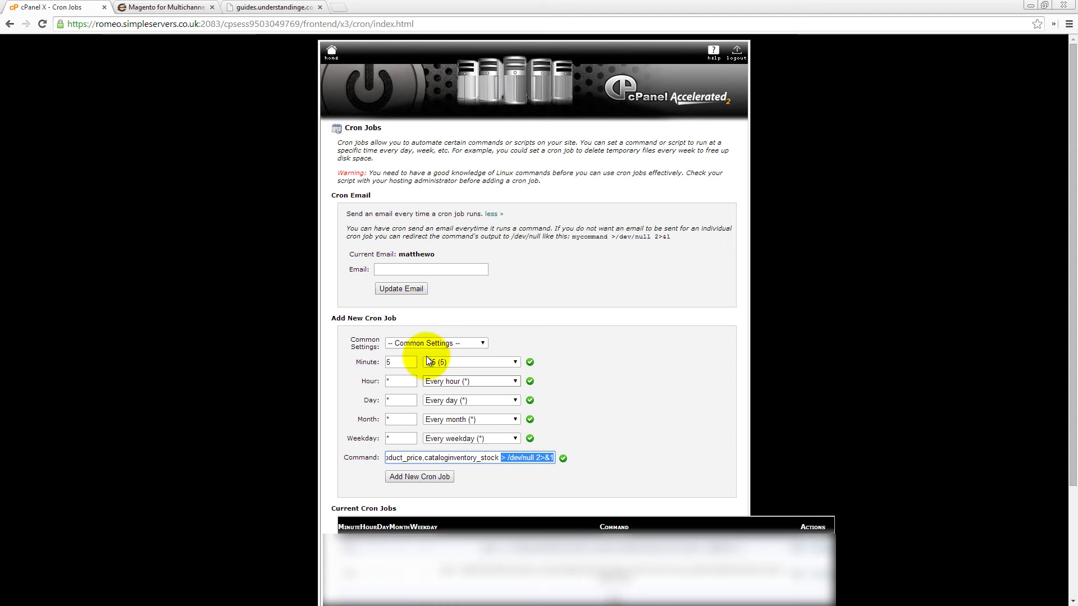
- Copy the Full Reindex command 'indexer.php --reindexall > /dev/null 2>&1' from the helper page
click(256, 8)
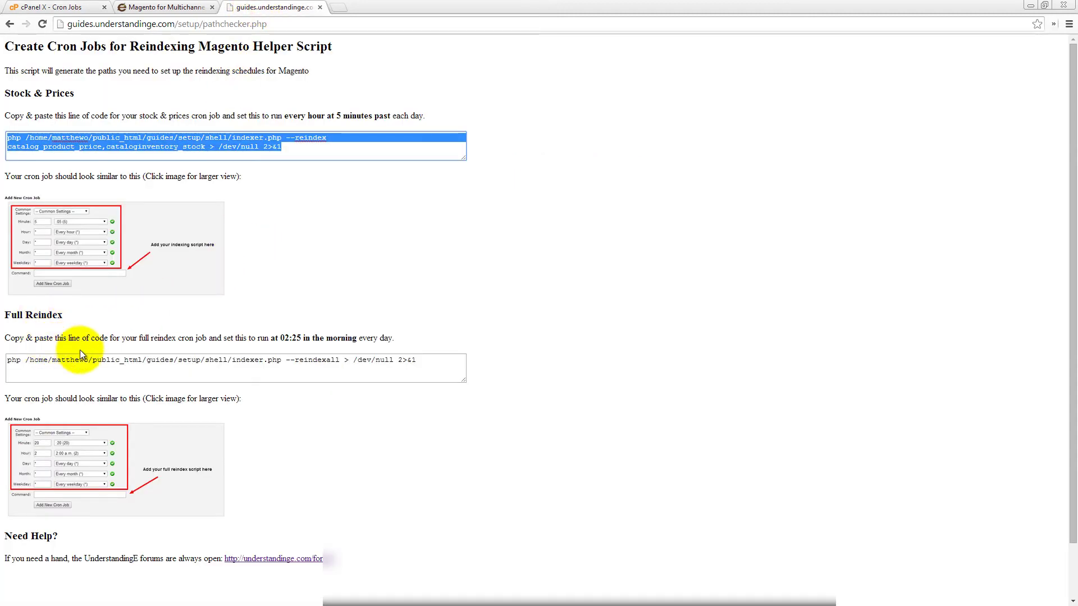
click(425, 357)
drag(418, 360, 12, 361)
right_click(33, 358)
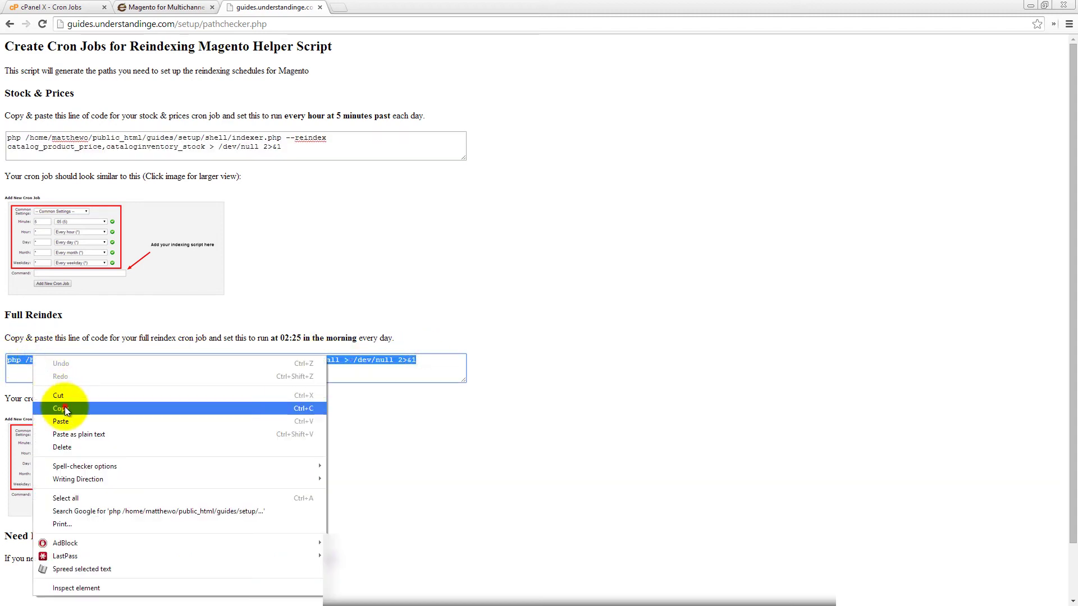
click(62, 408)
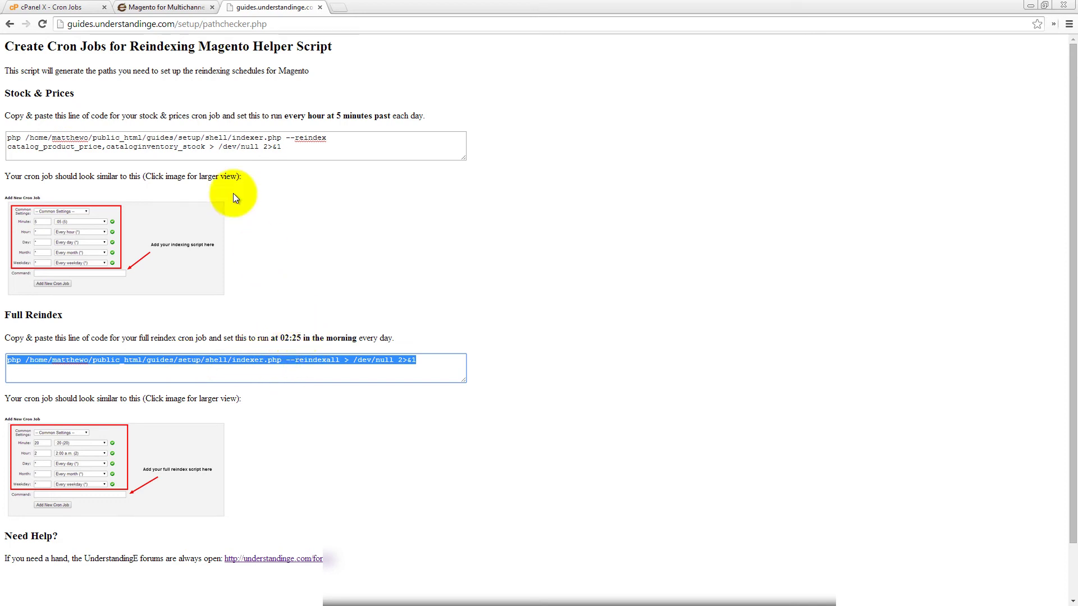
- Reload the cPanel Cron Jobs page to clear the previous job's form
click(63, 11)
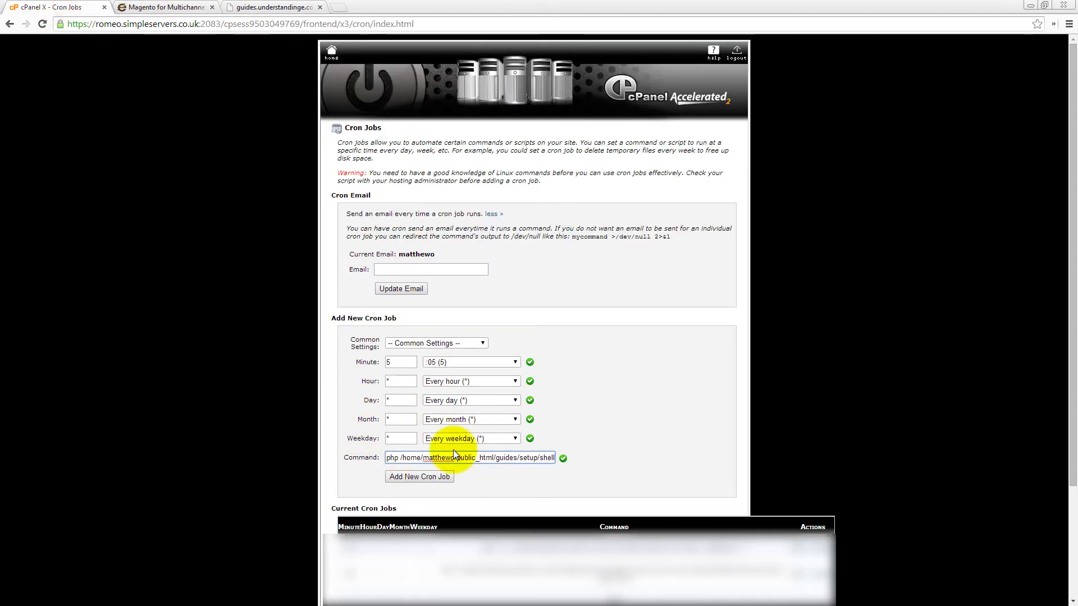
click(616, 289)
right_click(616, 288)
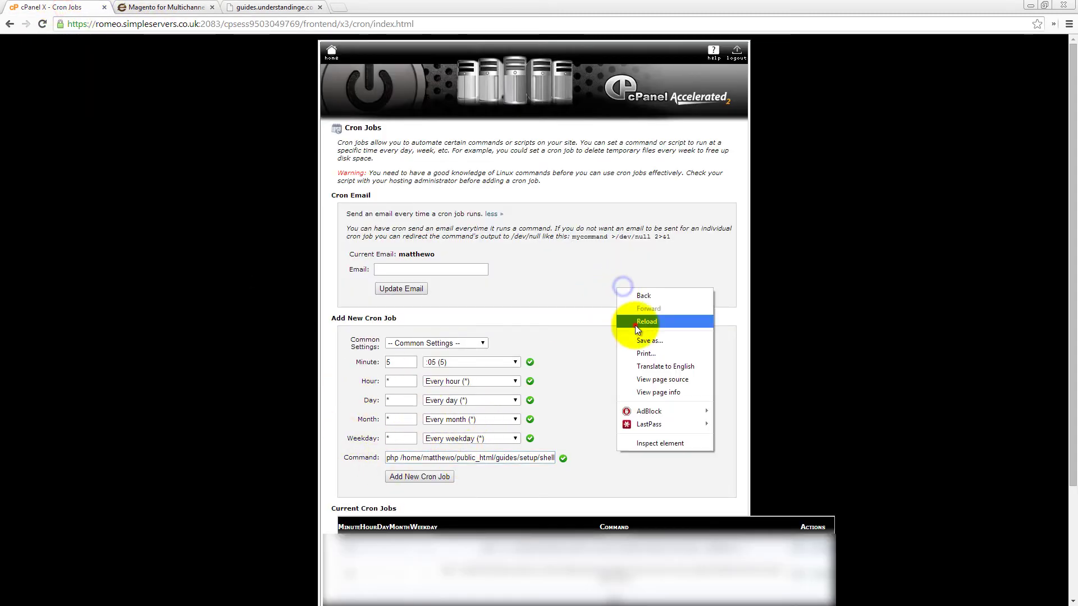
click(635, 325)
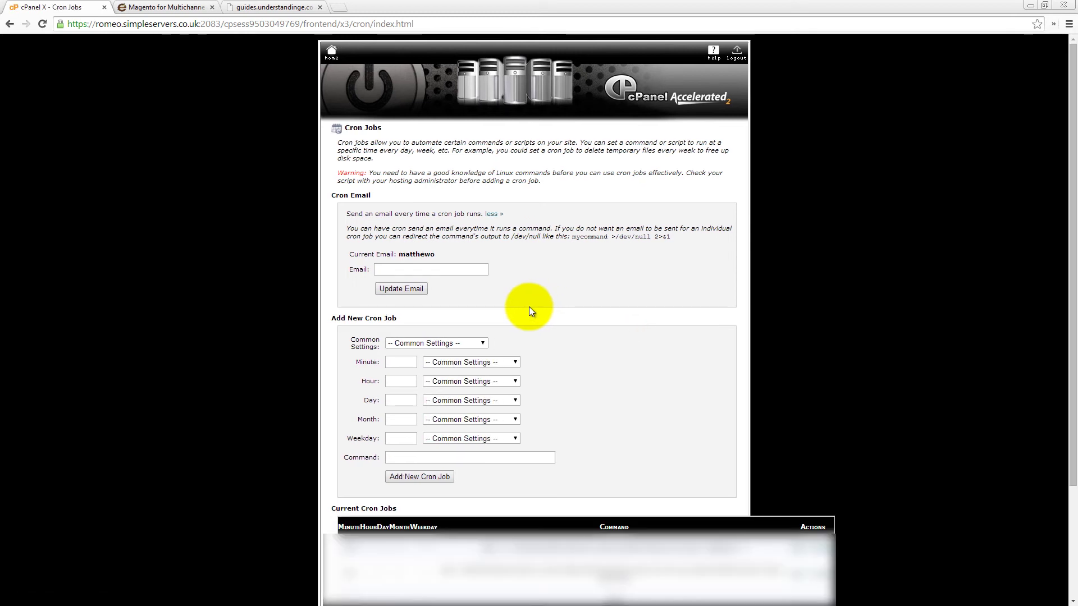
- Set the new job's schedule to minute 25 and hour 2:00 a.m. daily
click(430, 342)
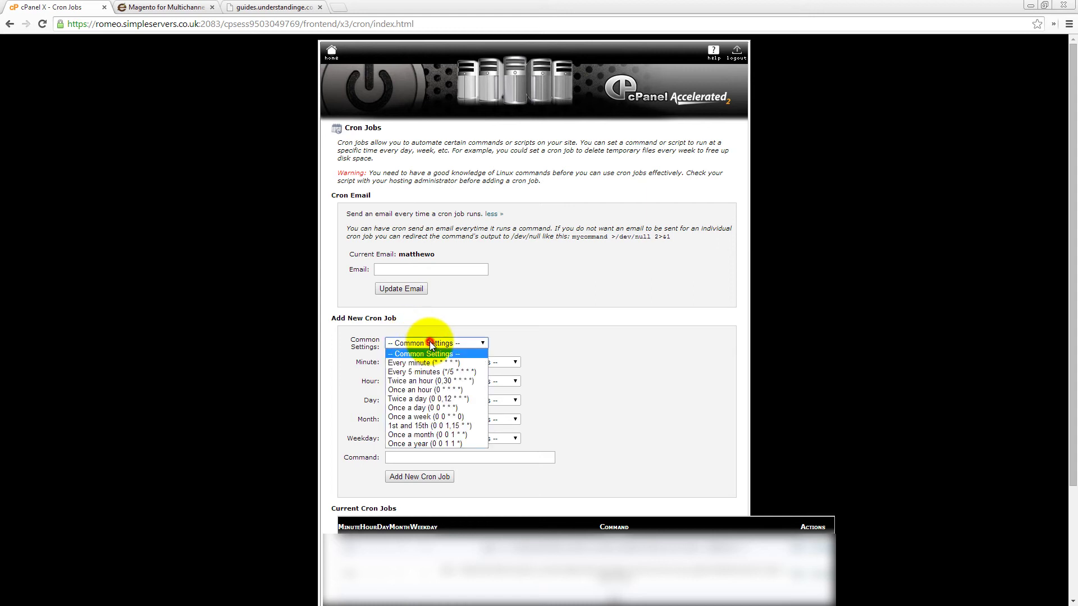
click(415, 391)
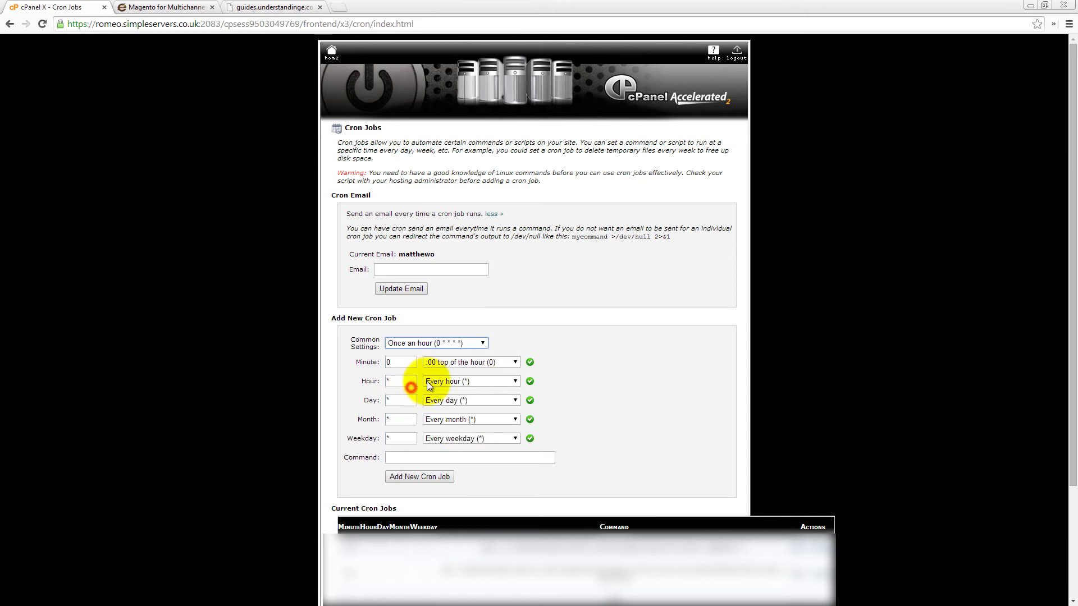
click(445, 362)
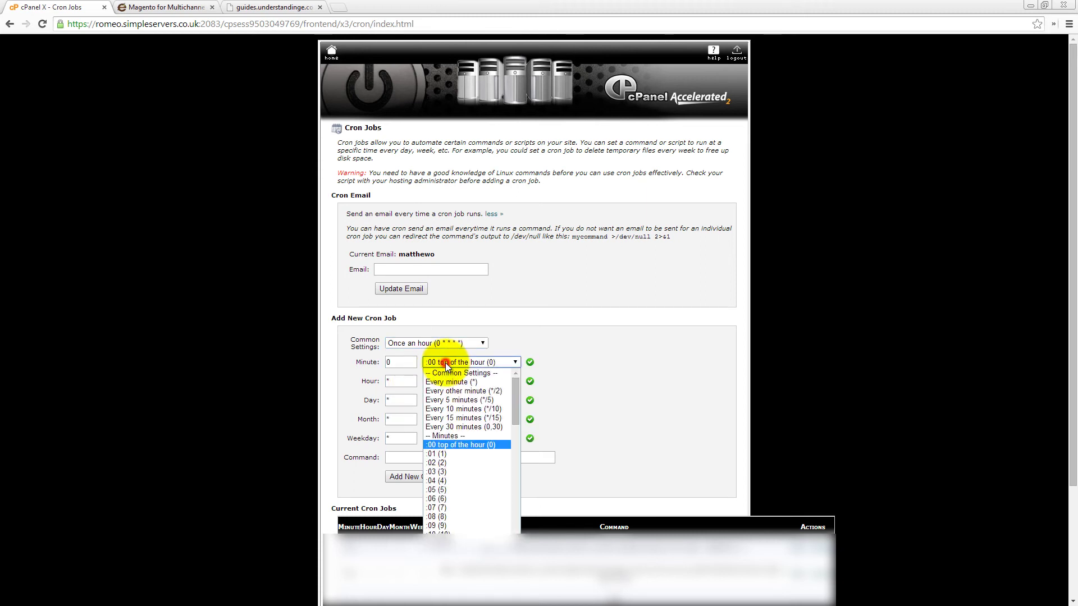
scroll(452, 468, down, 4)
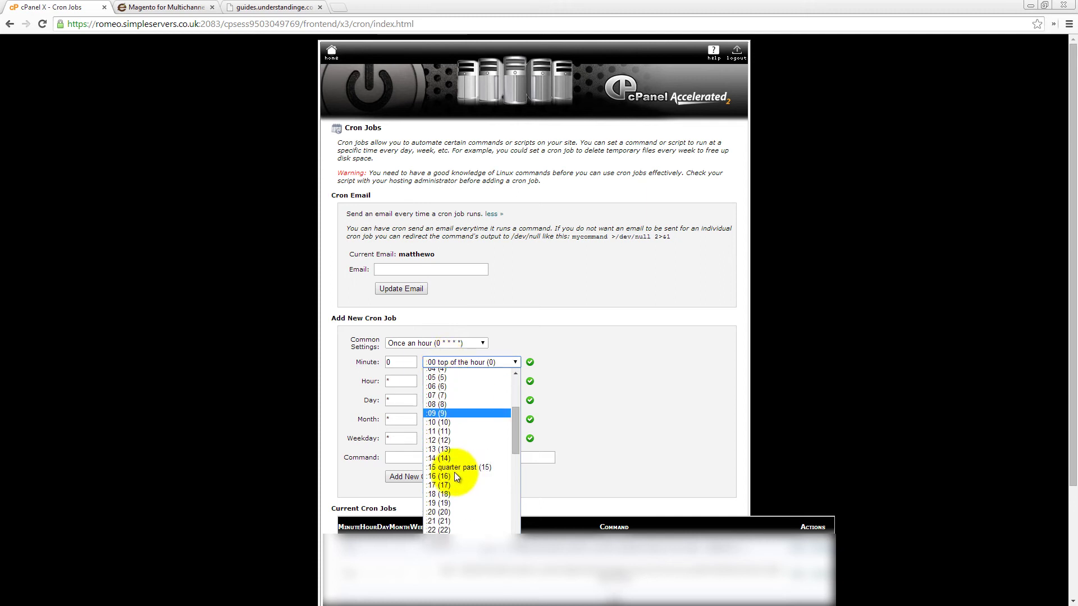
scroll(464, 497, down, 2)
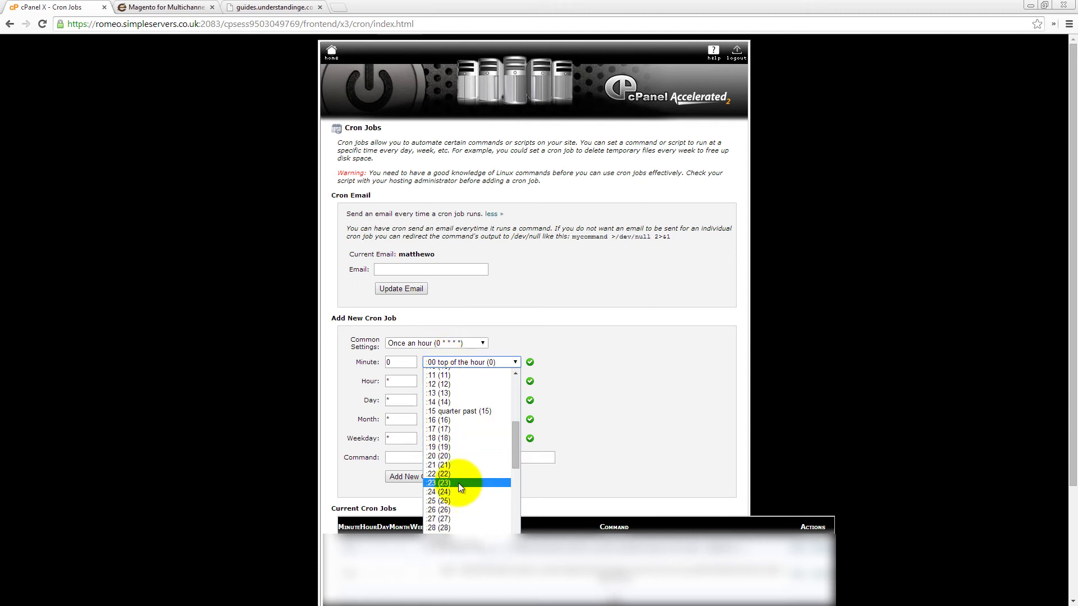
click(447, 500)
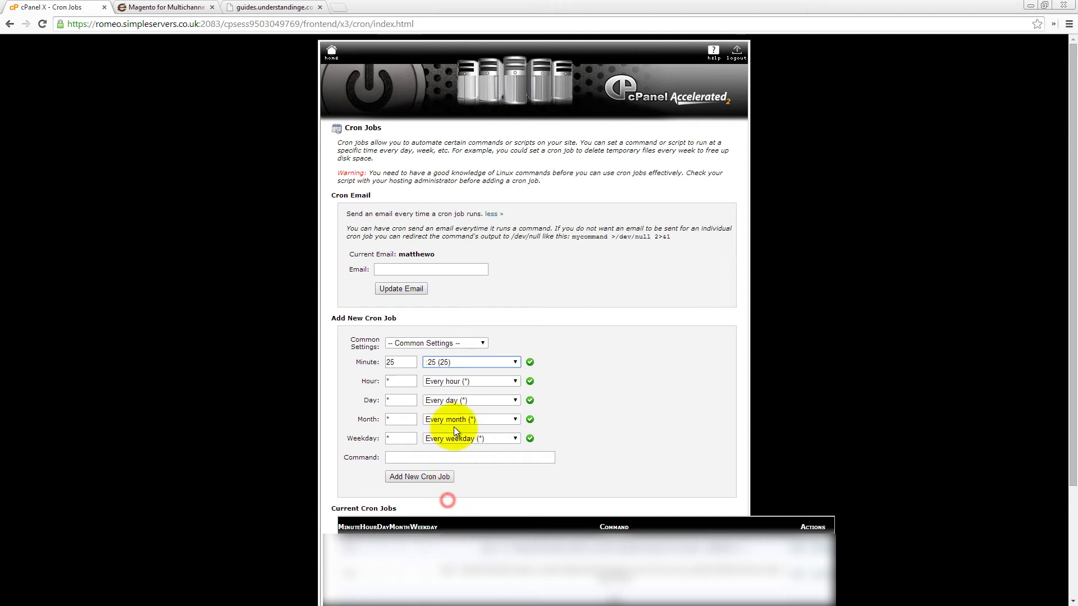
click(456, 382)
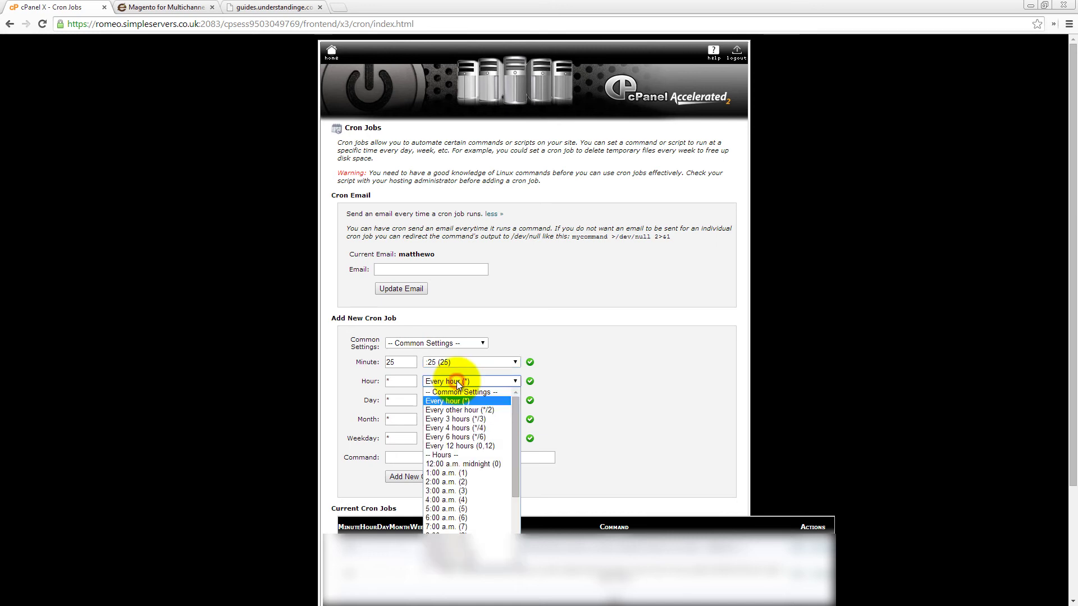
click(446, 482)
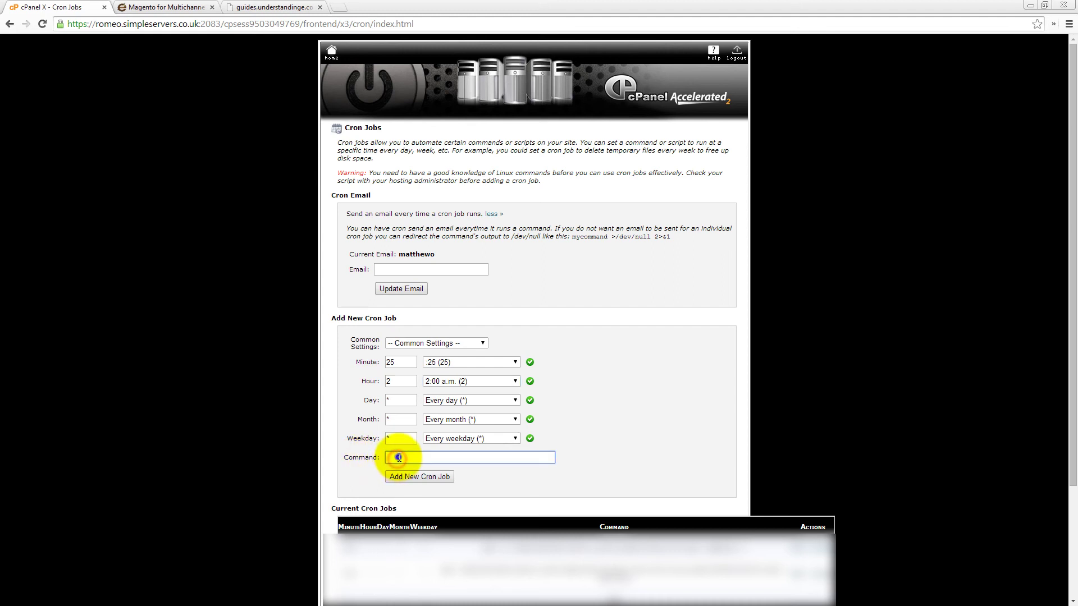
- Paste the full reindex command into the cron job's Command field
right_click(399, 459)
click(426, 323)
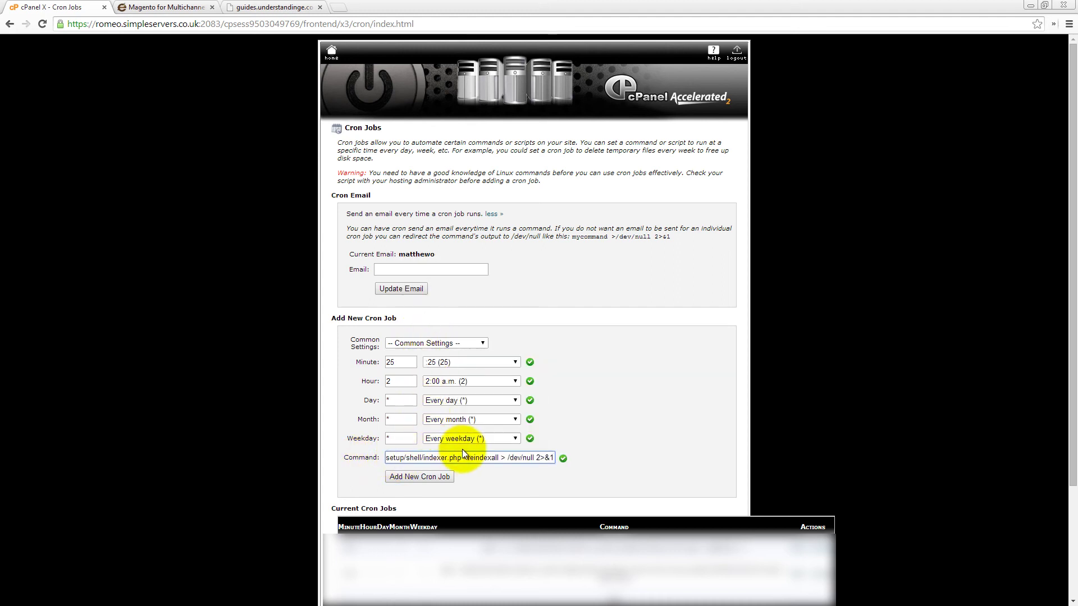